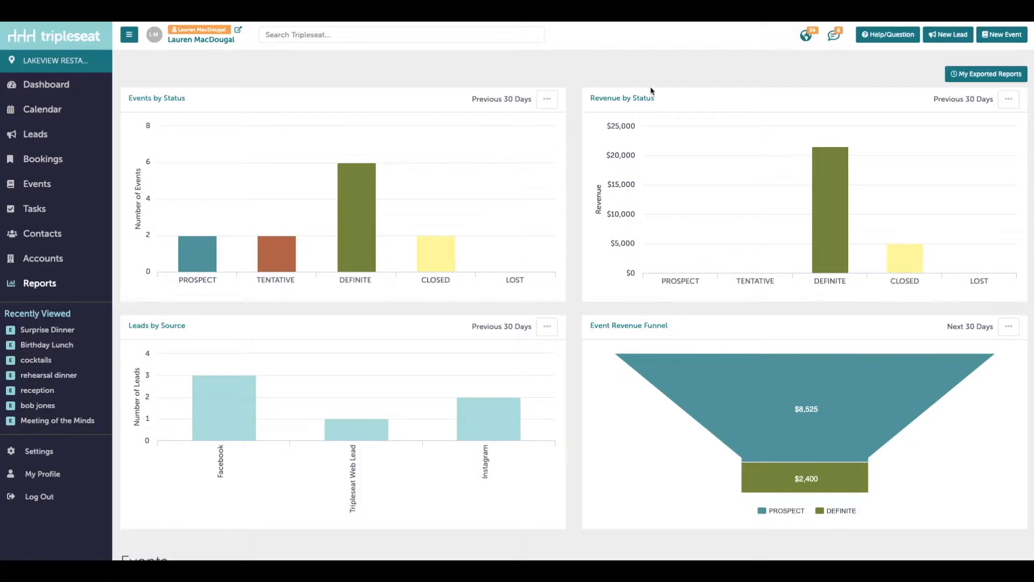
# - Change the Events by Status chart's date range to Next 30 Days and inspect its Closed and Definite bars
pyautogui.click(547, 99)
pyautogui.click(541, 134)
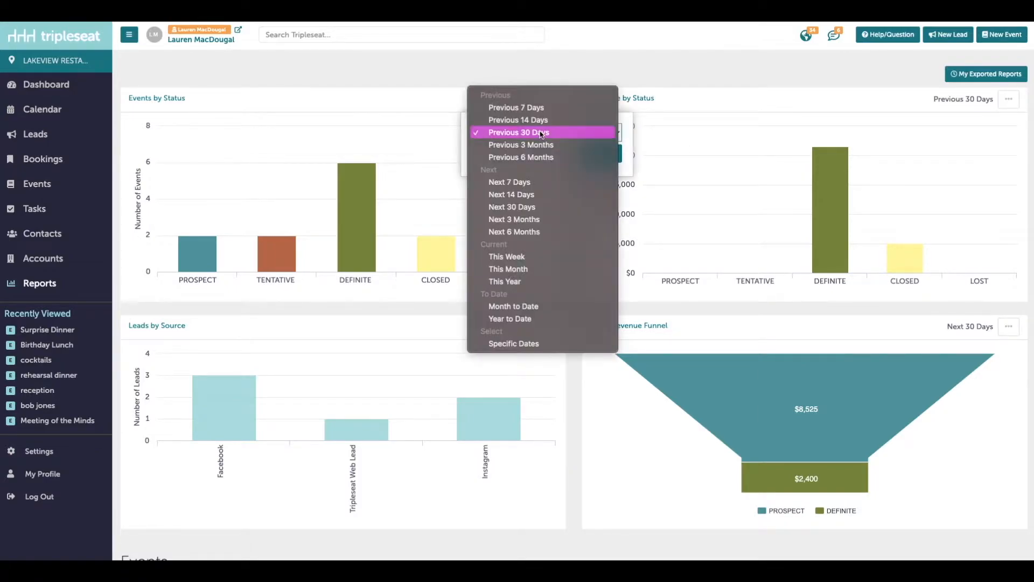
pyautogui.click(531, 206)
pyautogui.click(600, 154)
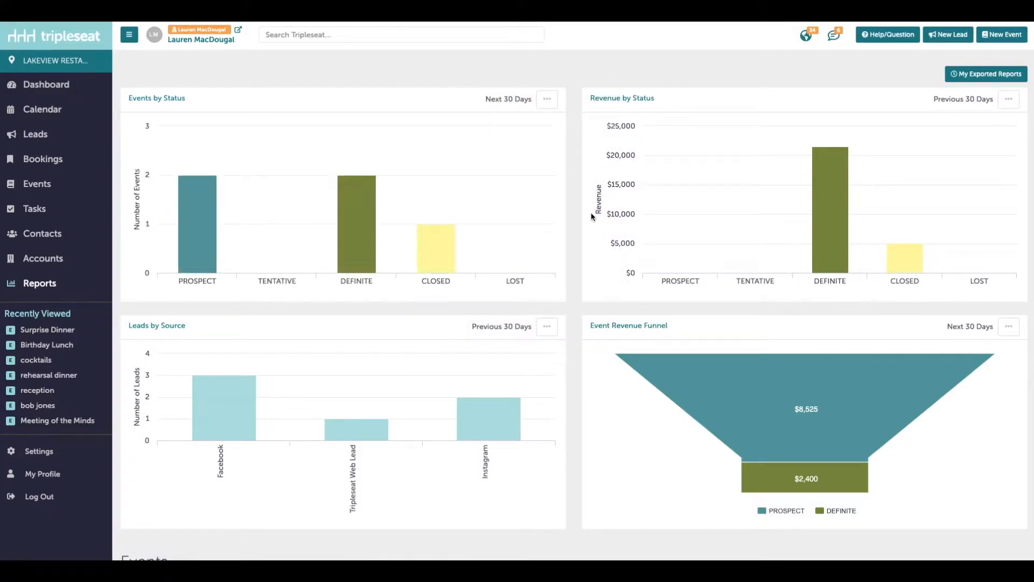
pyautogui.moveTo(443, 265)
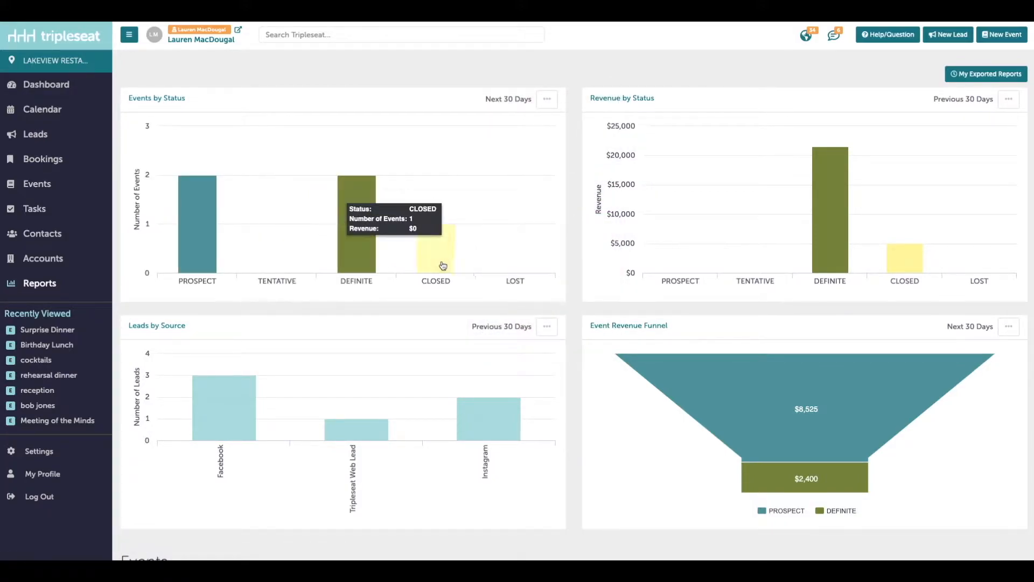
pyautogui.click(358, 251)
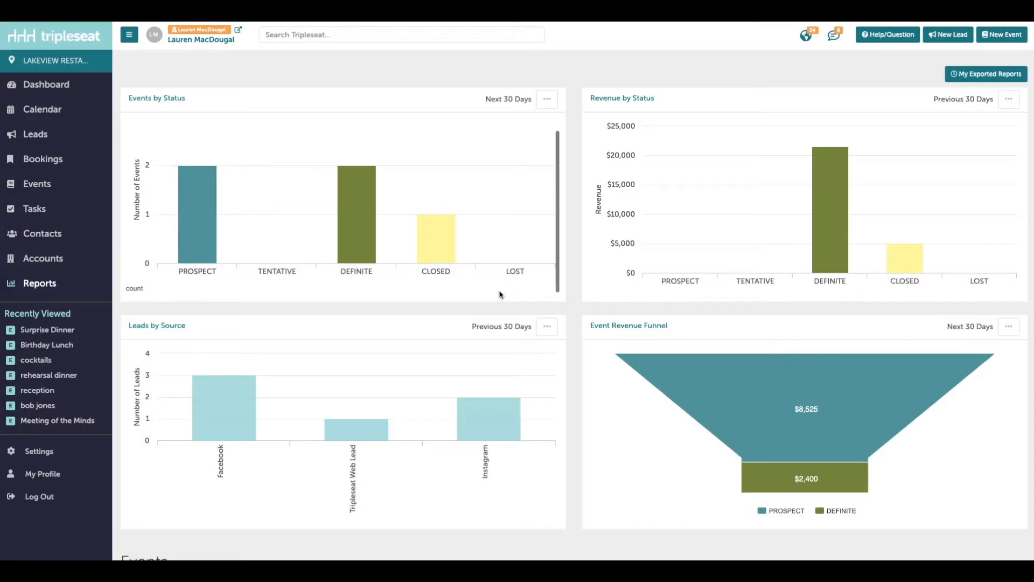
# - Start a custom Event Details Report and open its customization options
pyautogui.scroll(-7, 501, 294)
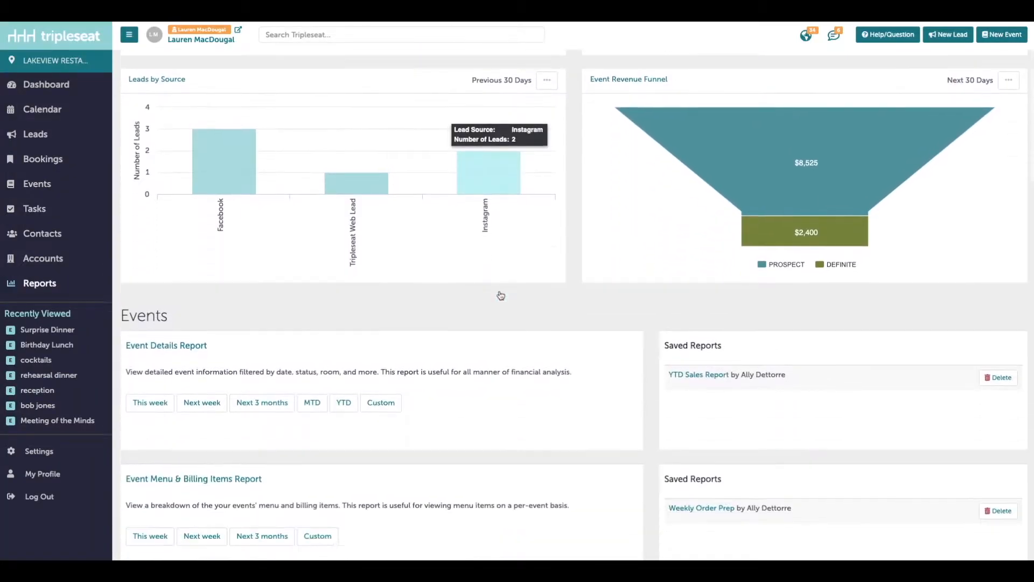
pyautogui.scroll(-2, 501, 294)
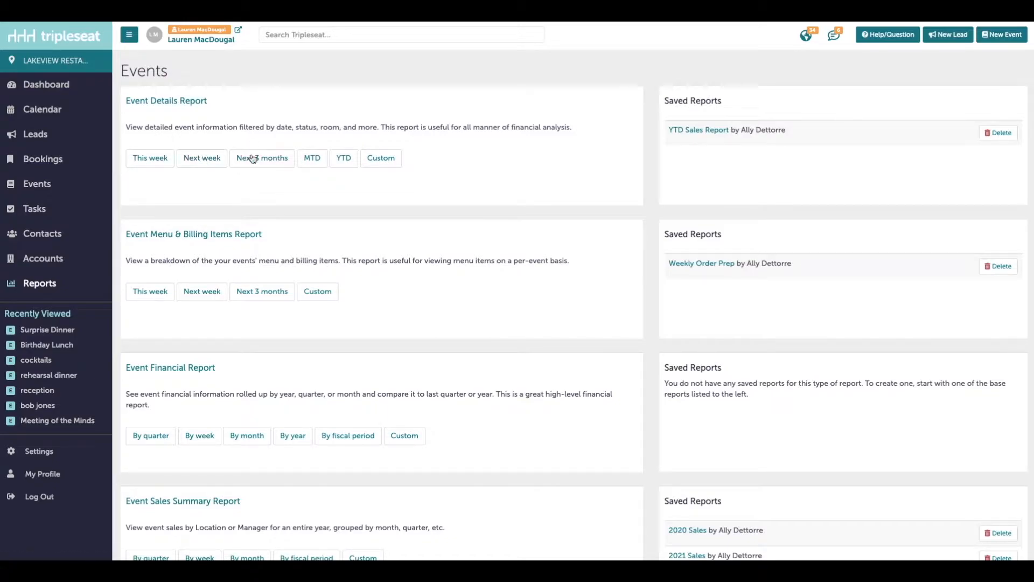
pyautogui.click(384, 162)
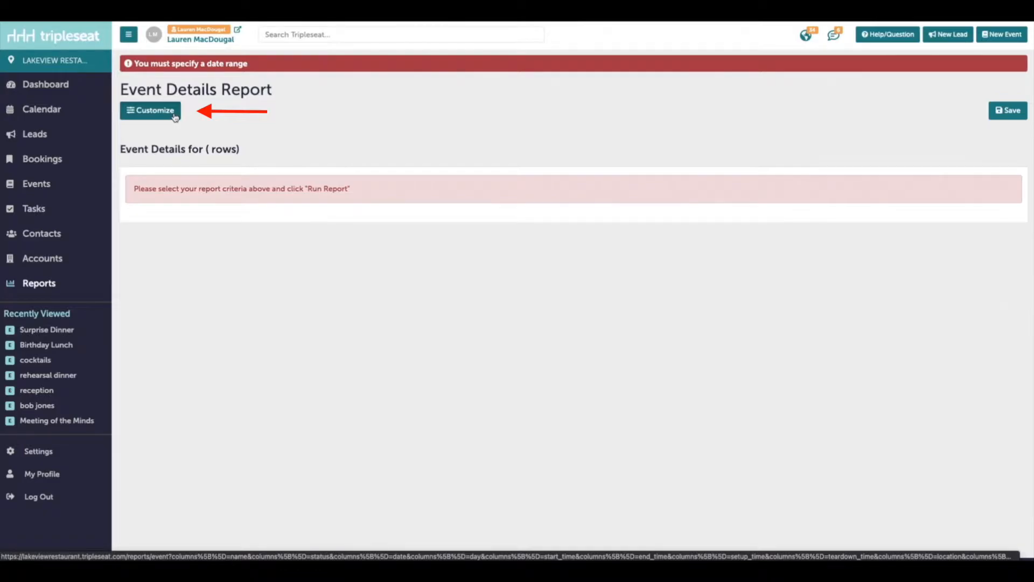
pyautogui.click(176, 114)
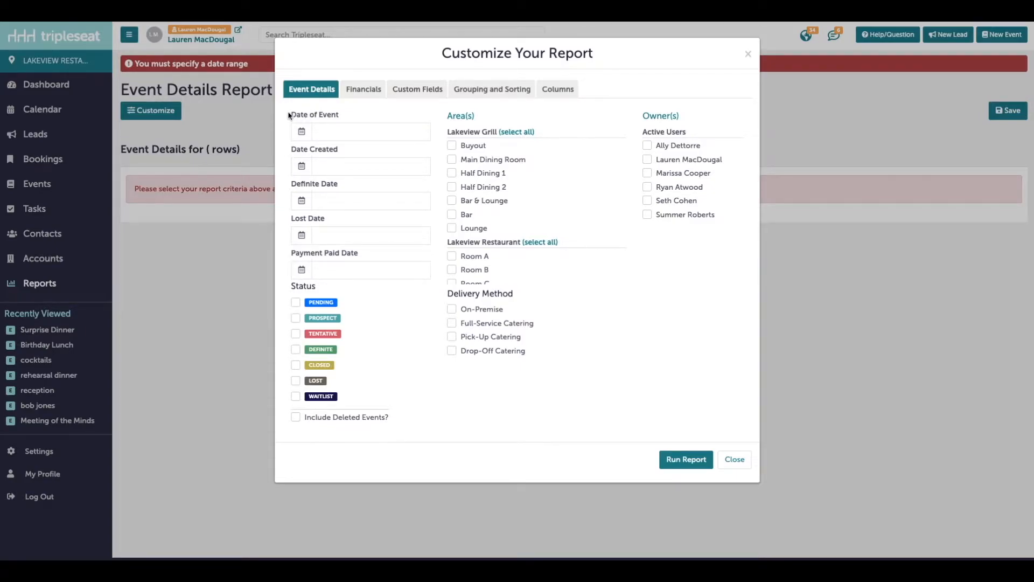
# - Filter the report to events dated 2/22/2021 - 5/1/2021 with the Definite status
pyautogui.moveTo(289, 114); pyautogui.dragTo(341, 114)
pyautogui.moveTo(290, 149); pyautogui.dragTo(343, 148)
pyautogui.click(338, 131)
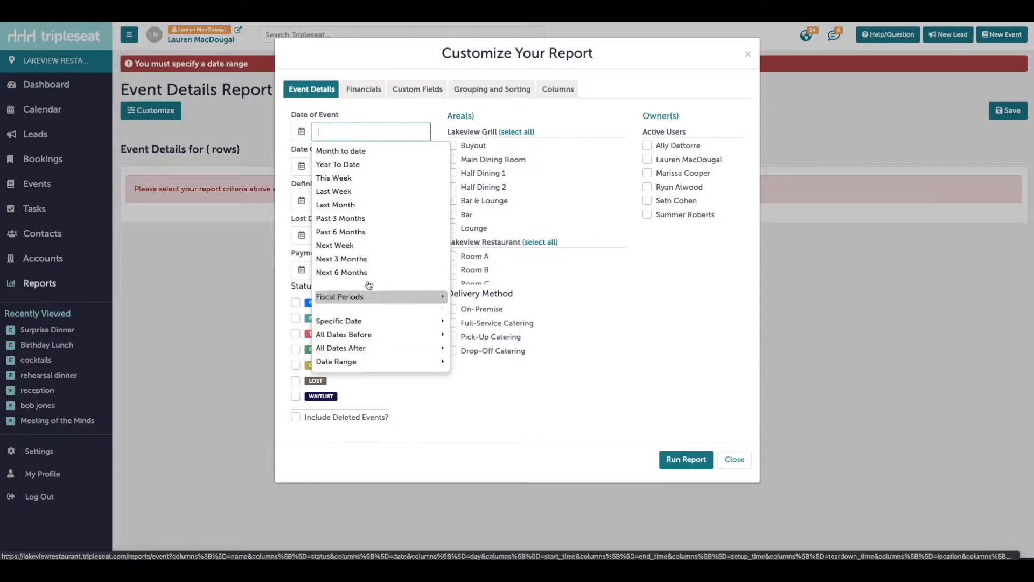
pyautogui.click(327, 263)
pyautogui.click(295, 349)
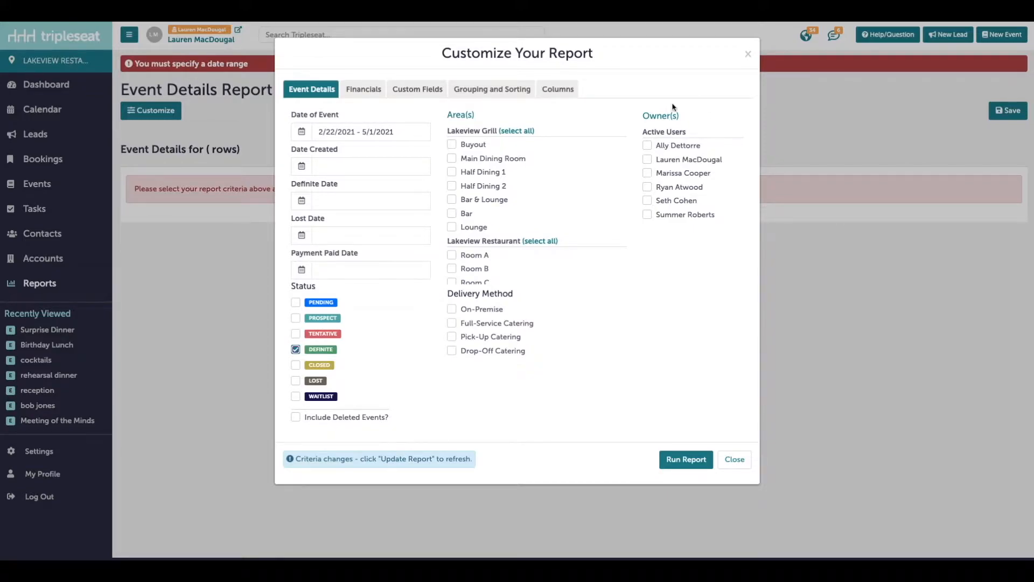
# - Remove all item category and billing category columns, and every financial column except Grand Total, from the report's selected columns
pyautogui.click(557, 95)
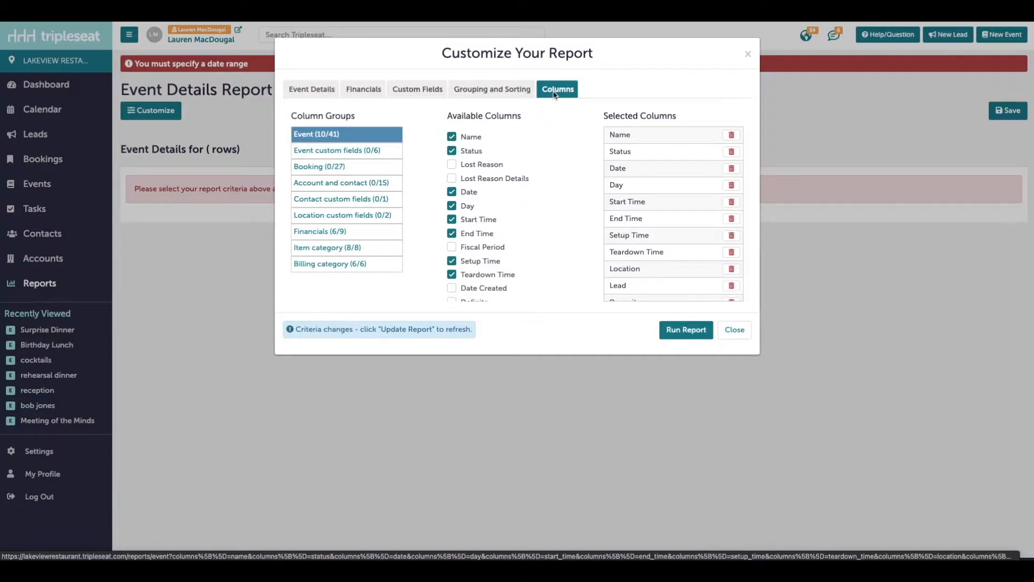
pyautogui.moveTo(604, 116); pyautogui.dragTo(678, 116)
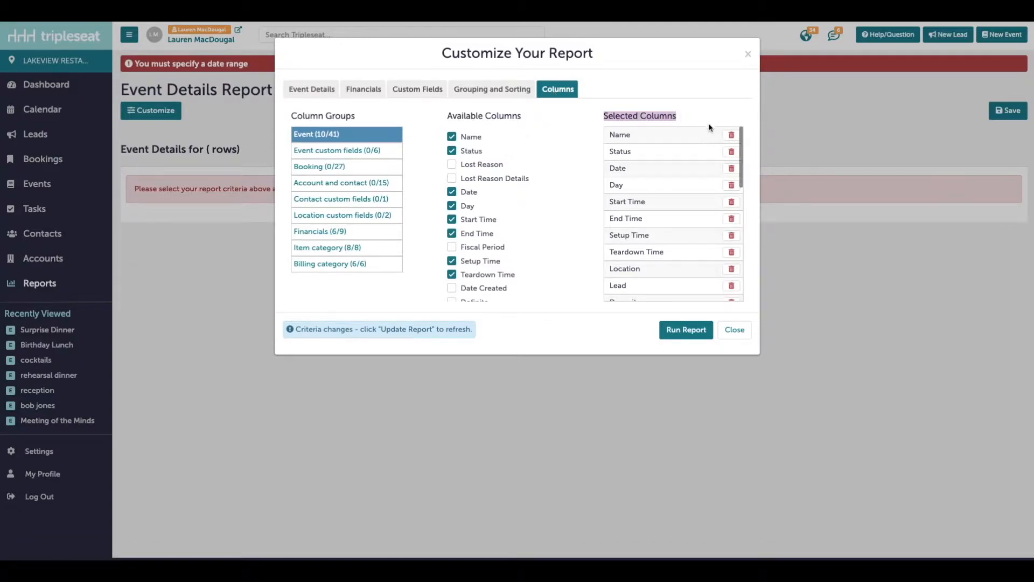
pyautogui.moveTo(742, 161); pyautogui.dragTo(739, 275)
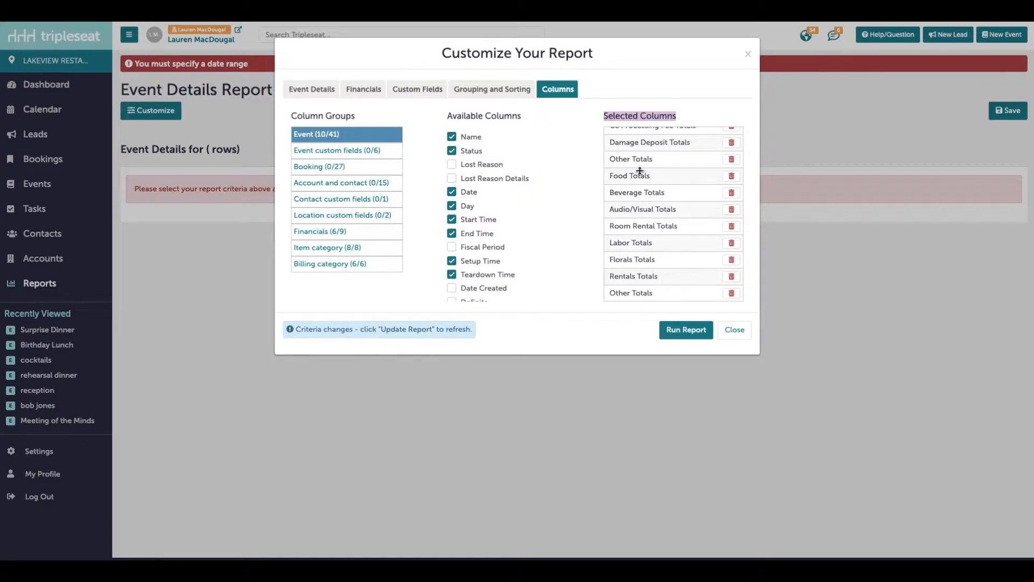
pyautogui.click(731, 294)
pyautogui.click(732, 293)
pyautogui.click(732, 293)
pyautogui.click(732, 293)
pyautogui.click(732, 293)
pyautogui.click(731, 294)
pyautogui.click(732, 293)
pyautogui.click(732, 293)
pyautogui.click(732, 293)
pyautogui.click(732, 294)
pyautogui.click(732, 293)
pyautogui.click(732, 293)
pyautogui.click(732, 293)
pyautogui.click(731, 293)
pyautogui.click(732, 293)
pyautogui.click(731, 277)
pyautogui.click(731, 277)
# - Add the event columns Rooms, Guests, Type, Owner and Managers to the report
pyautogui.moveTo(447, 116); pyautogui.dragTo(520, 121)
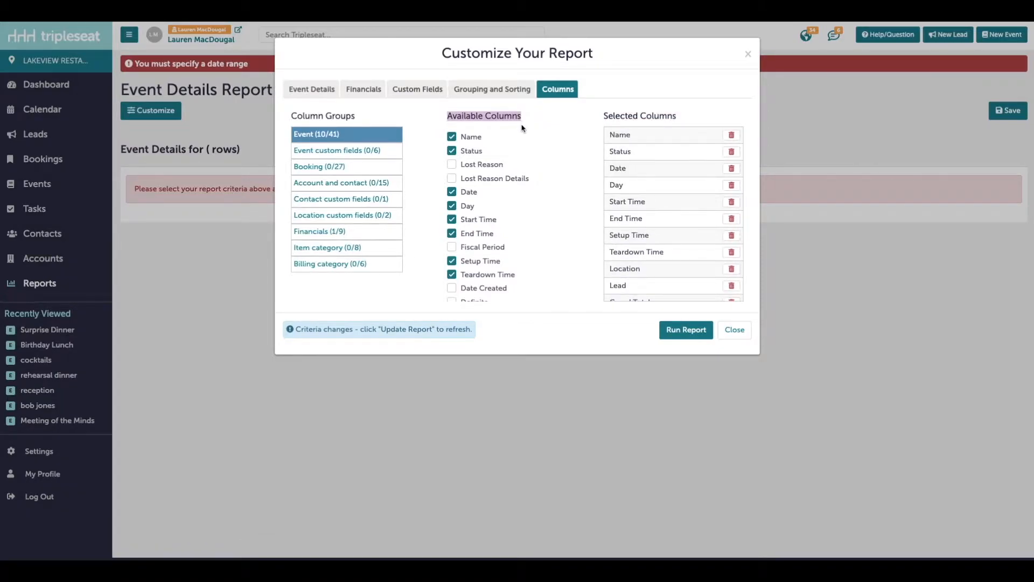
pyautogui.scroll(-5, 485, 193)
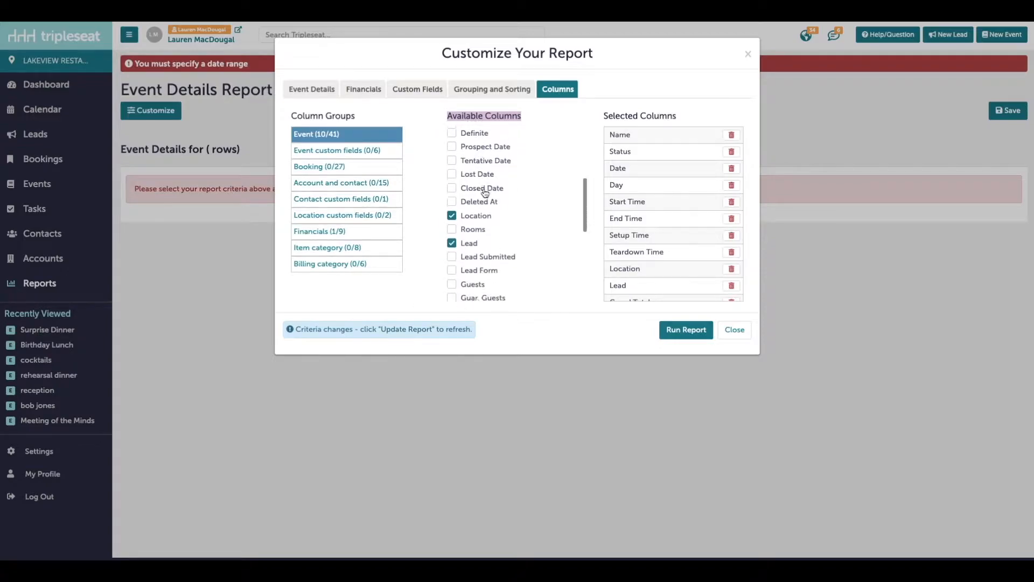
pyautogui.scroll(-1, 485, 193)
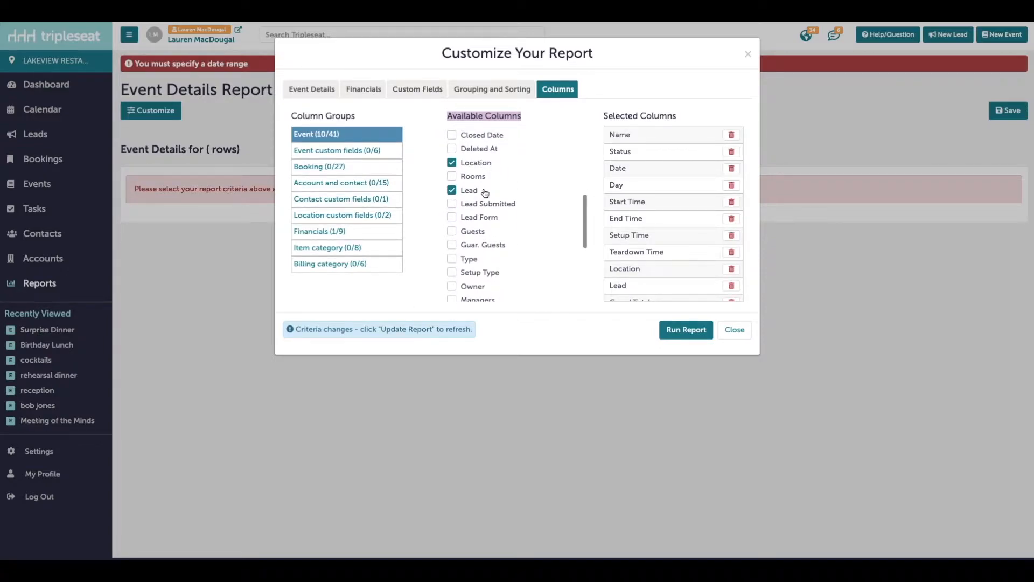
pyautogui.click(451, 176)
pyautogui.click(451, 231)
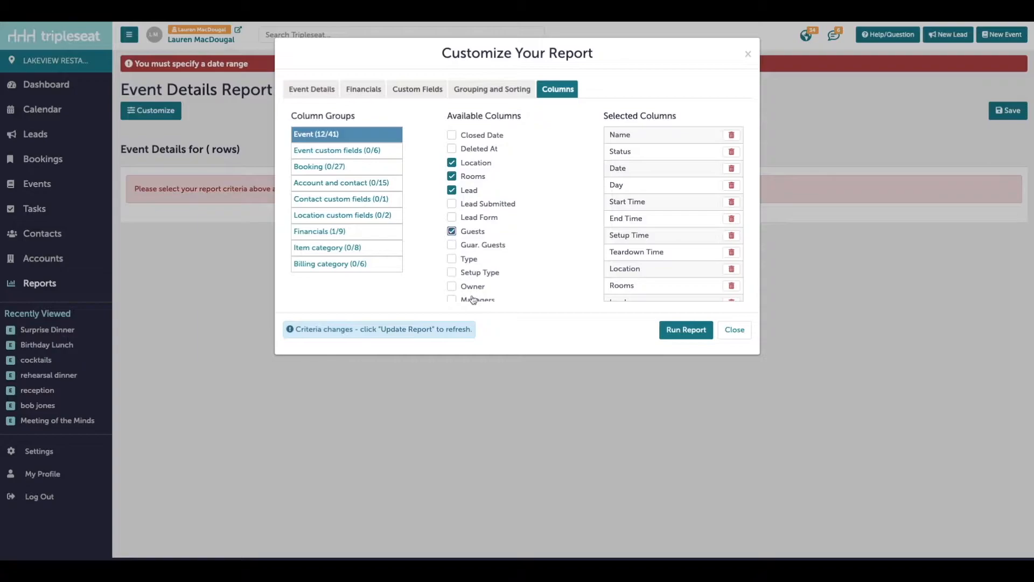
pyautogui.click(451, 259)
pyautogui.scroll(-1, 461, 282)
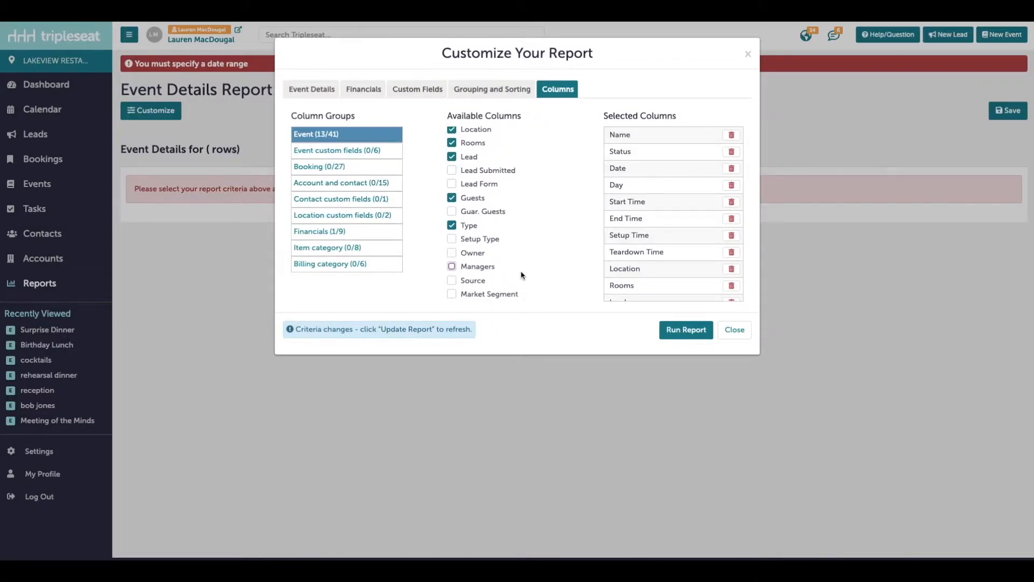
pyautogui.click(475, 254)
pyautogui.click(477, 270)
# - Add the Account and Contact columns from the Account and contact column group
pyautogui.moveTo(290, 115); pyautogui.dragTo(356, 116)
pyautogui.click(321, 186)
pyautogui.scroll(3, 477, 185)
pyautogui.click(451, 136)
pyautogui.click(452, 164)
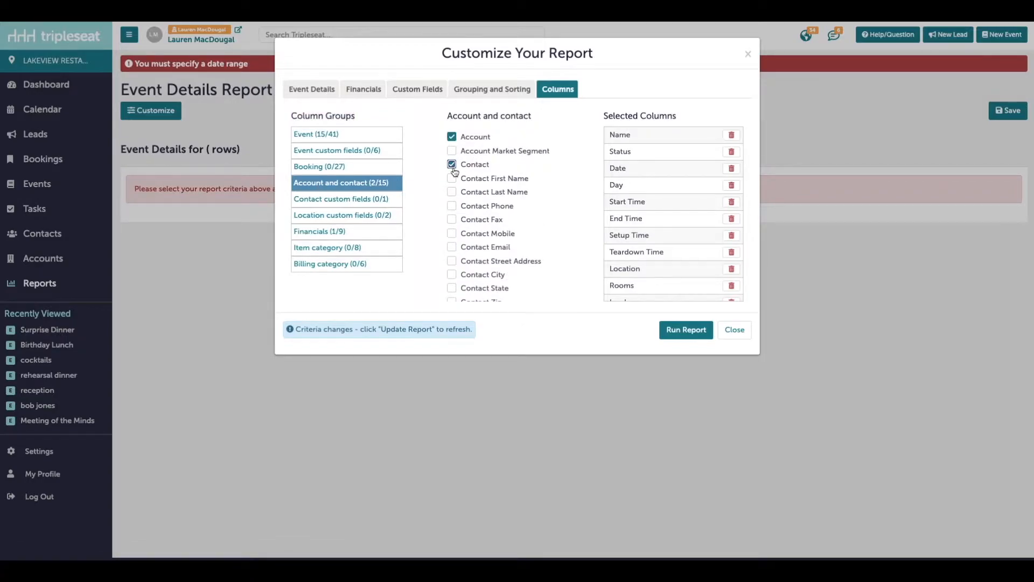
# - Review the Financials and Item category column groups, and move the Guests column directly below Name in the selected columns
pyautogui.click(316, 232)
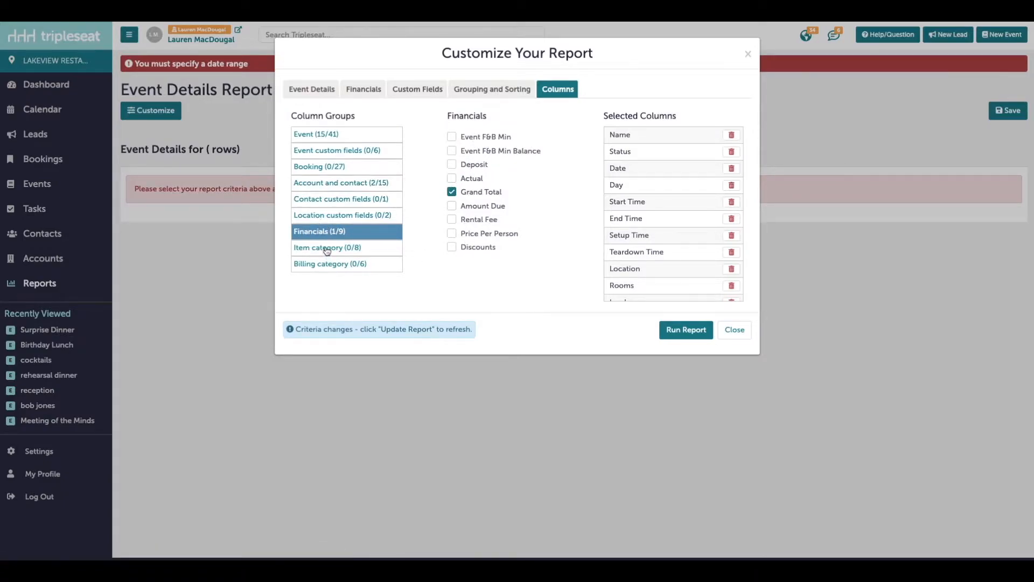
pyautogui.click(327, 249)
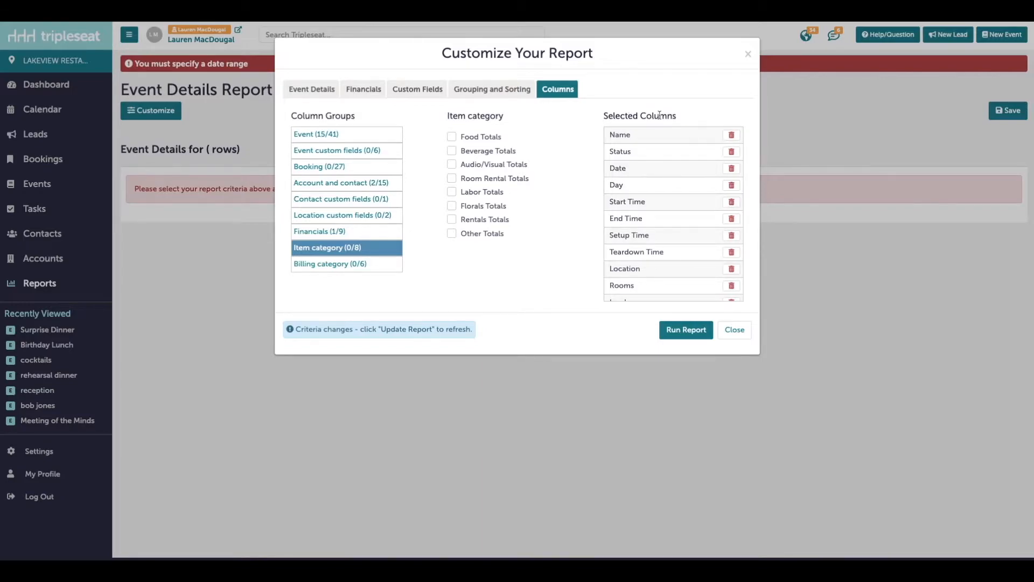
pyautogui.scroll(-3, 656, 212)
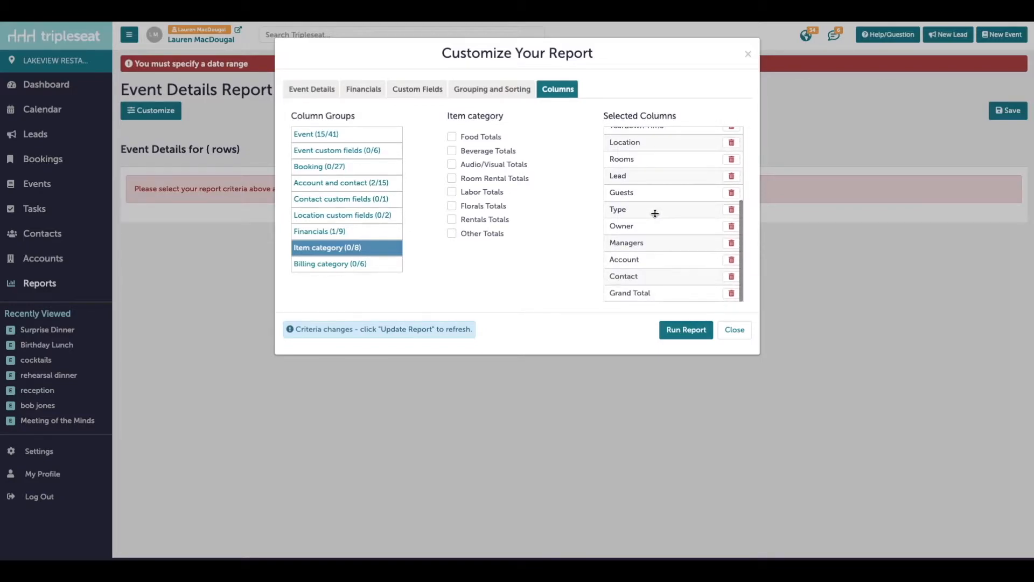
pyautogui.moveTo(624, 190); pyautogui.dragTo(625, 151)
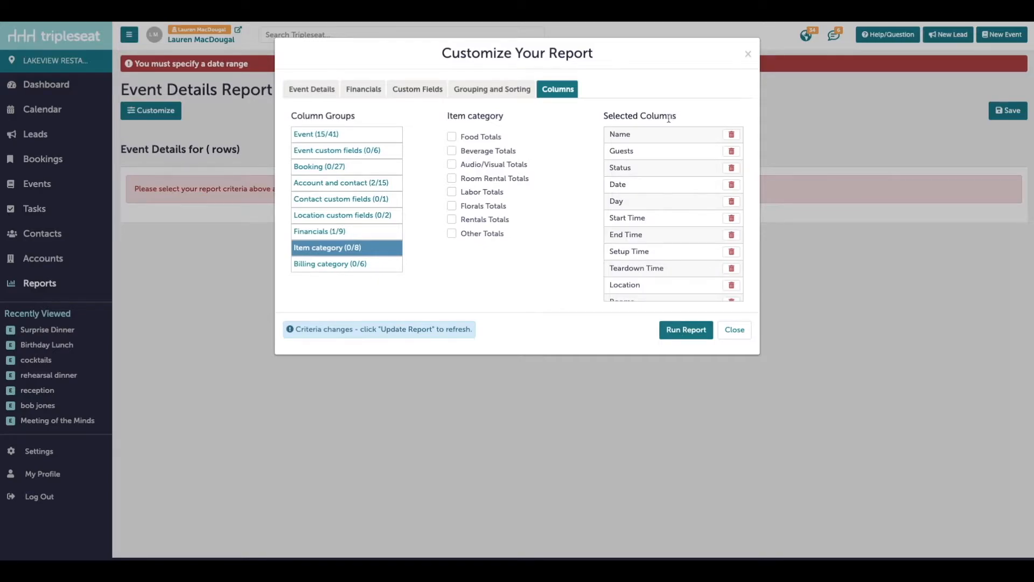
# - Group the report by Day and run it
pyautogui.click(492, 92)
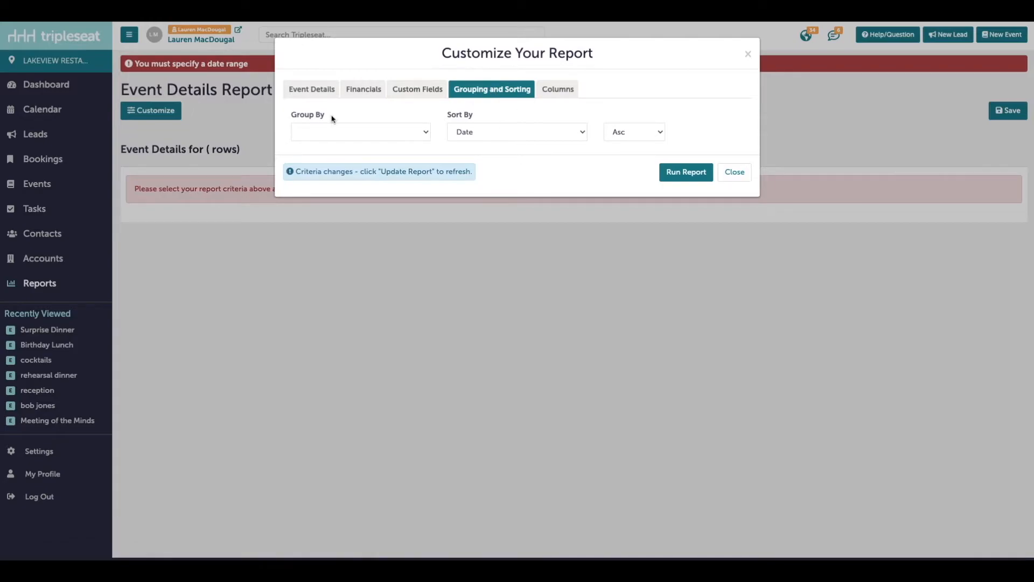
pyautogui.click(363, 131)
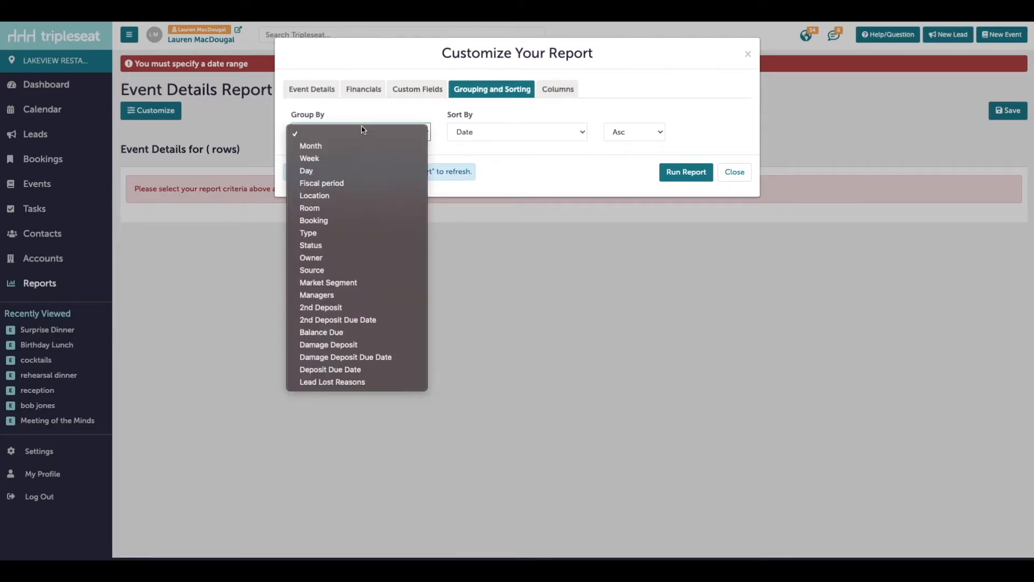
pyautogui.click(341, 171)
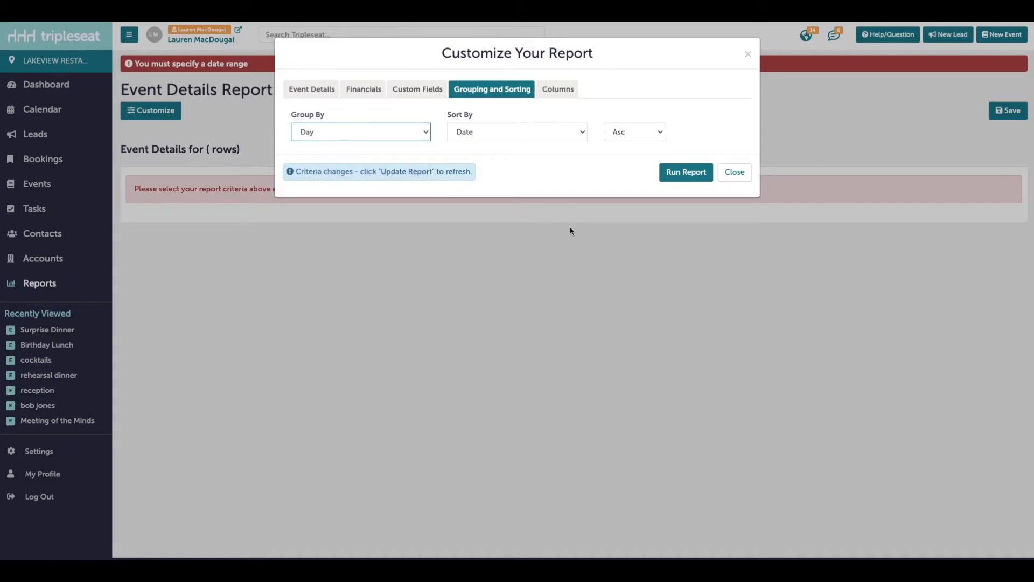
pyautogui.click(685, 171)
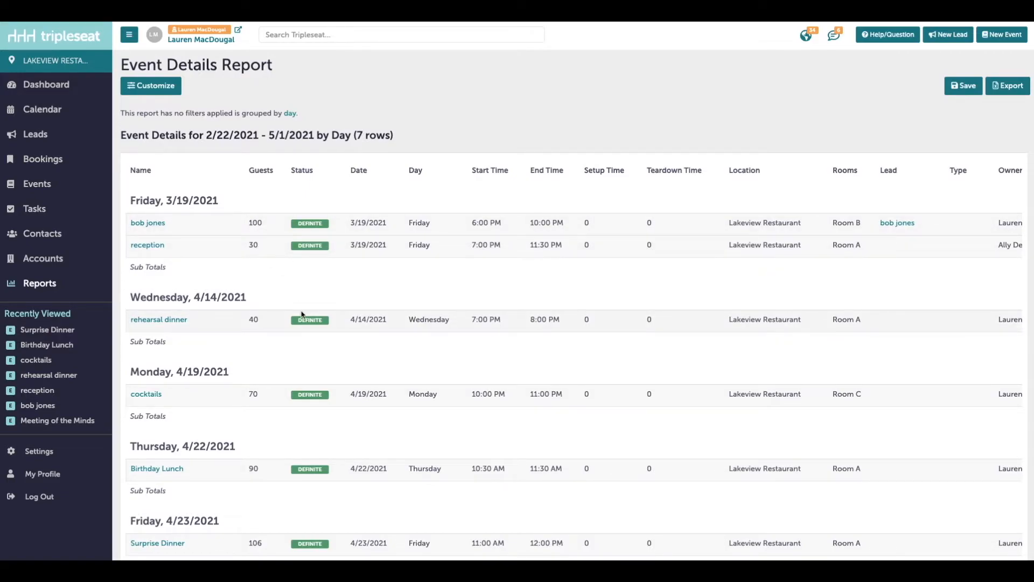
# - Examine the generated report across all its columns, including the daily subtotals and overall totals of the financial columns
pyautogui.hscroll(8, 606, 283)
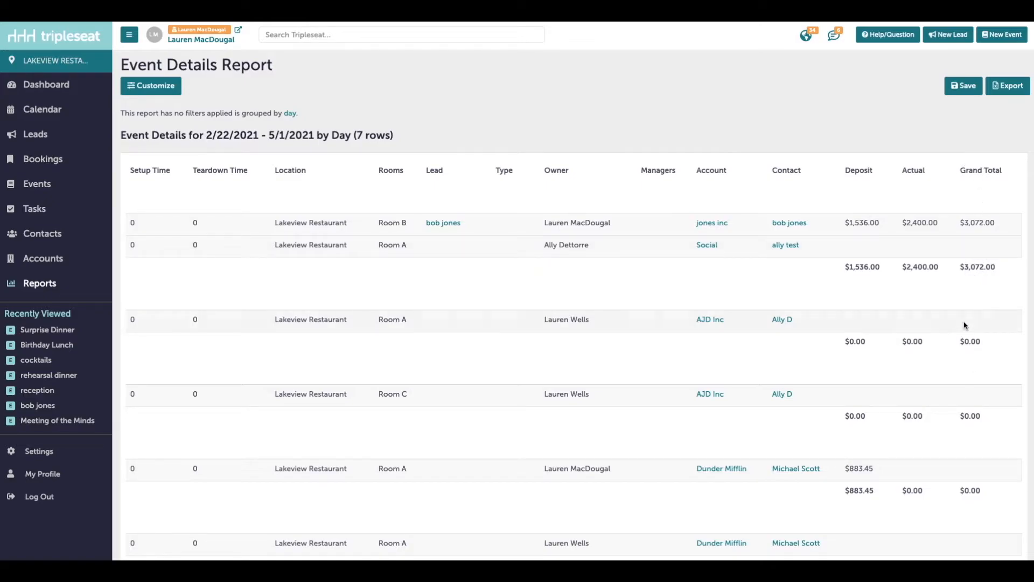
pyautogui.scroll(-2, 966, 394)
pyautogui.scroll(-1, 966, 393)
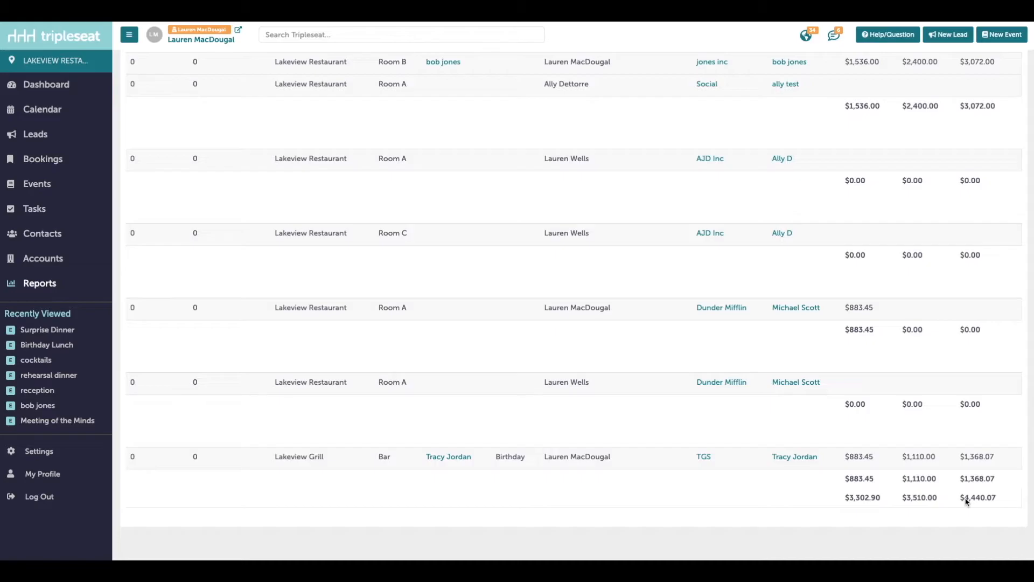
pyautogui.scroll(3, 786, 340)
pyautogui.hscroll(-8, 785, 339)
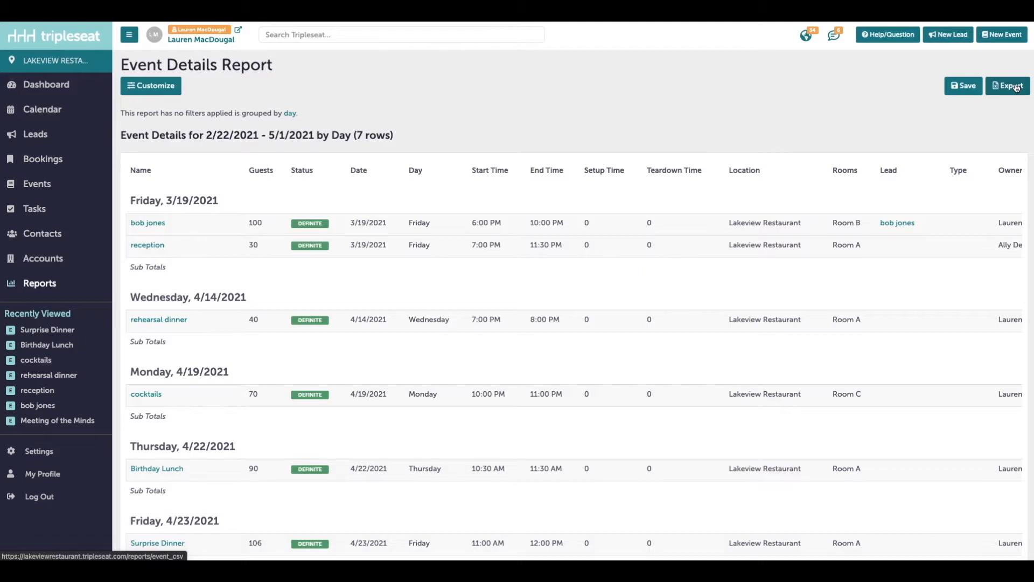
# - Save this as a new report named Staffing Plan, shared with only the first listed user, and return to the reports overview
pyautogui.click(963, 86)
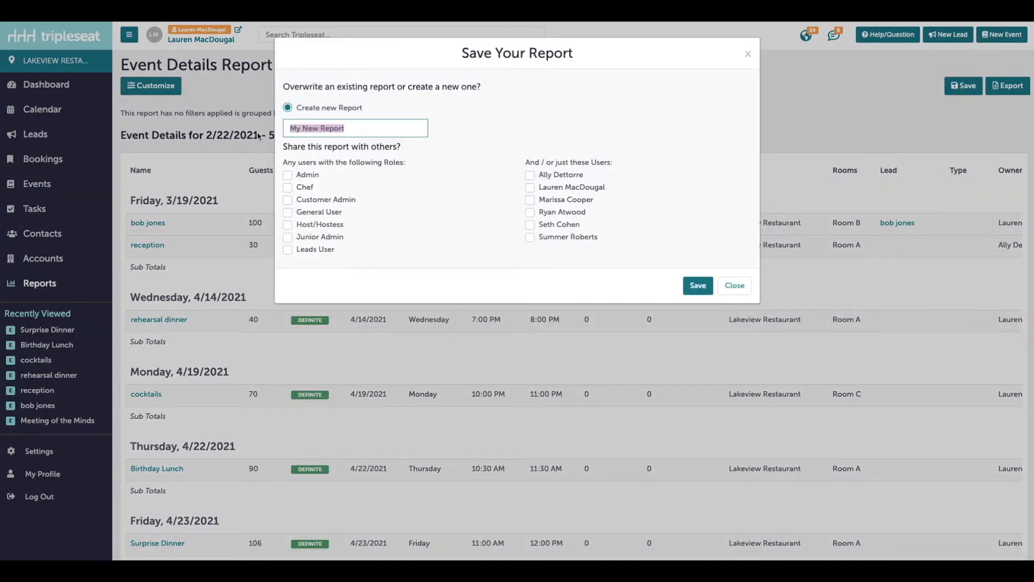
pyautogui.write('Staffing Plan')
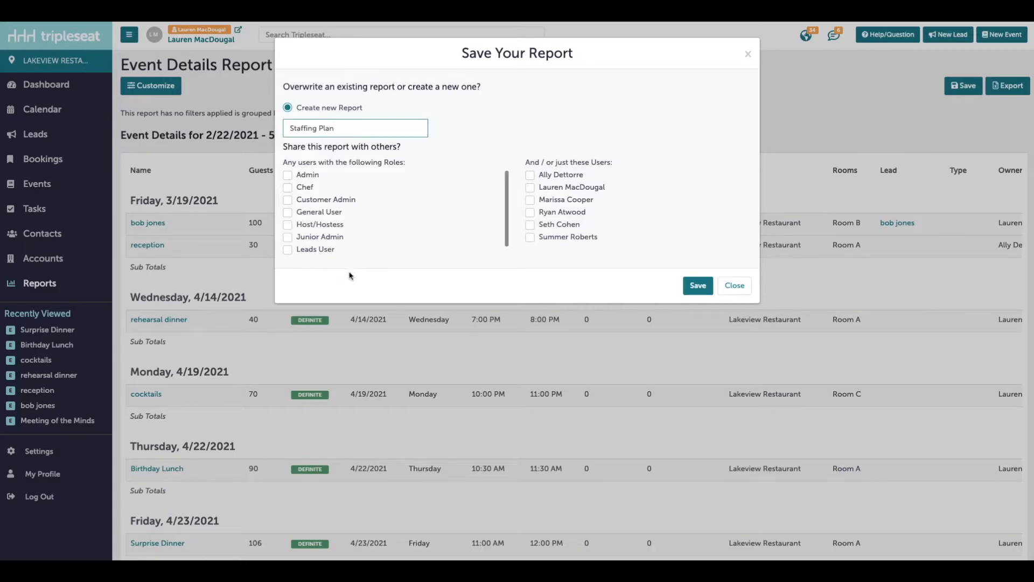
pyautogui.click(306, 176)
pyautogui.click(313, 201)
pyautogui.click(316, 202)
pyautogui.click(305, 175)
pyautogui.click(530, 175)
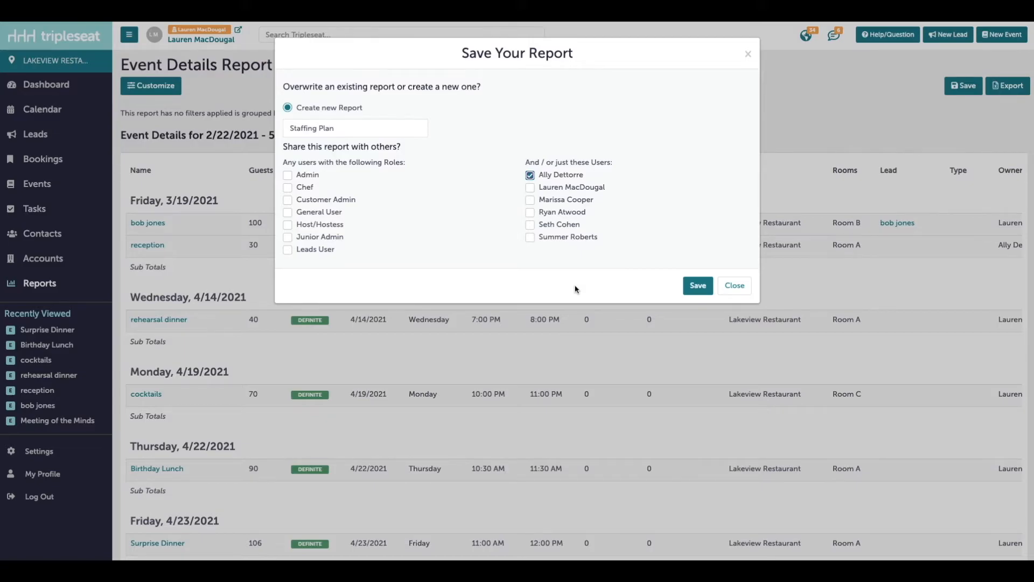
pyautogui.click(697, 286)
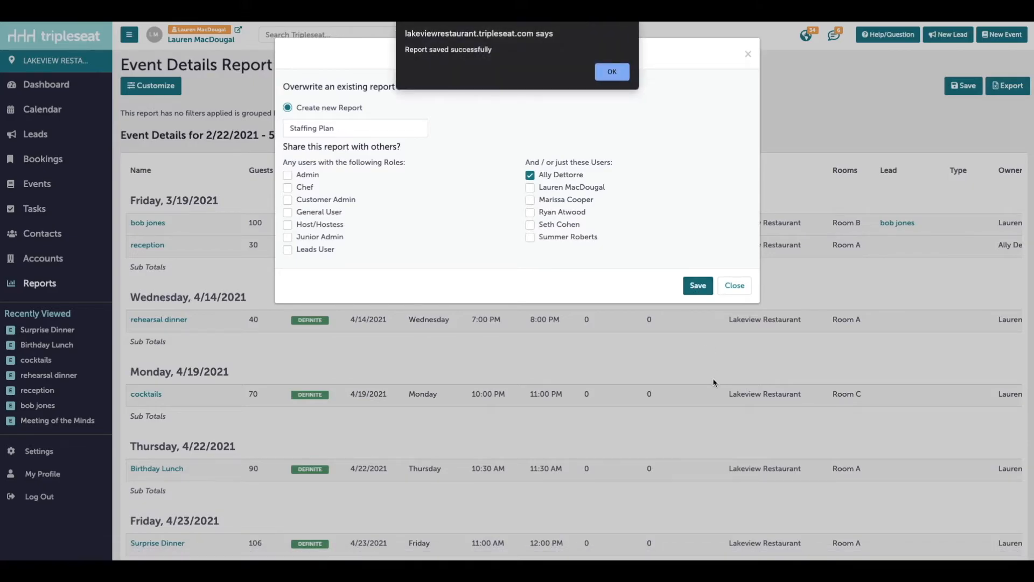
pyautogui.press('Return')
pyautogui.click(33, 292)
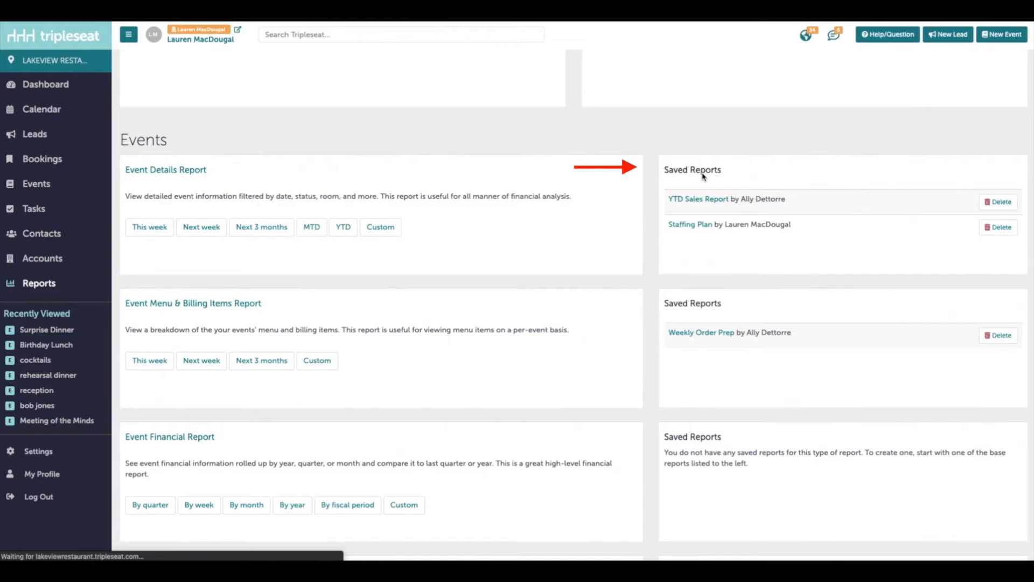
# - Open the saved Staffing Plan report and bring up its customization options
pyautogui.click(692, 226)
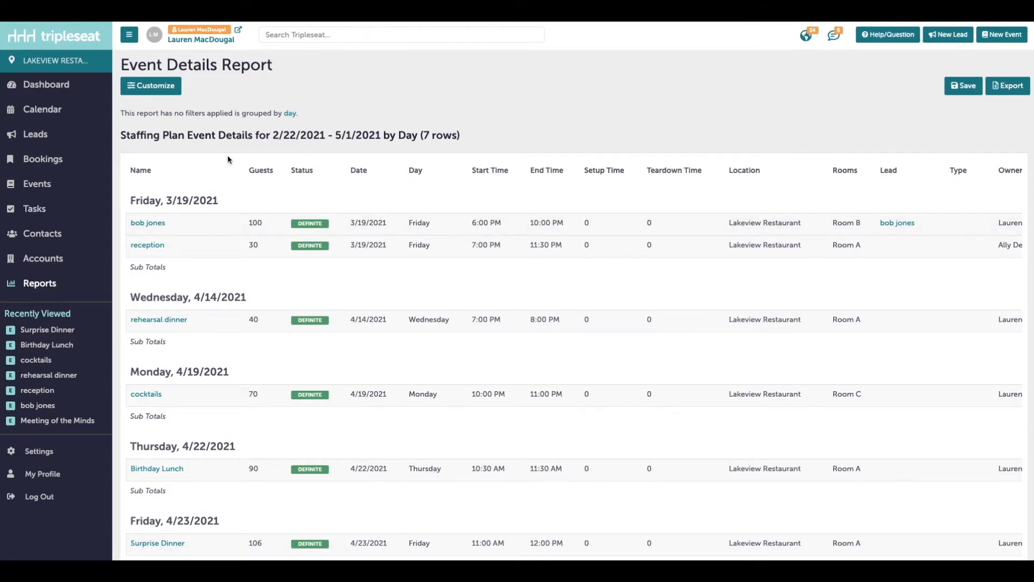
pyautogui.click(163, 89)
pyautogui.click(367, 132)
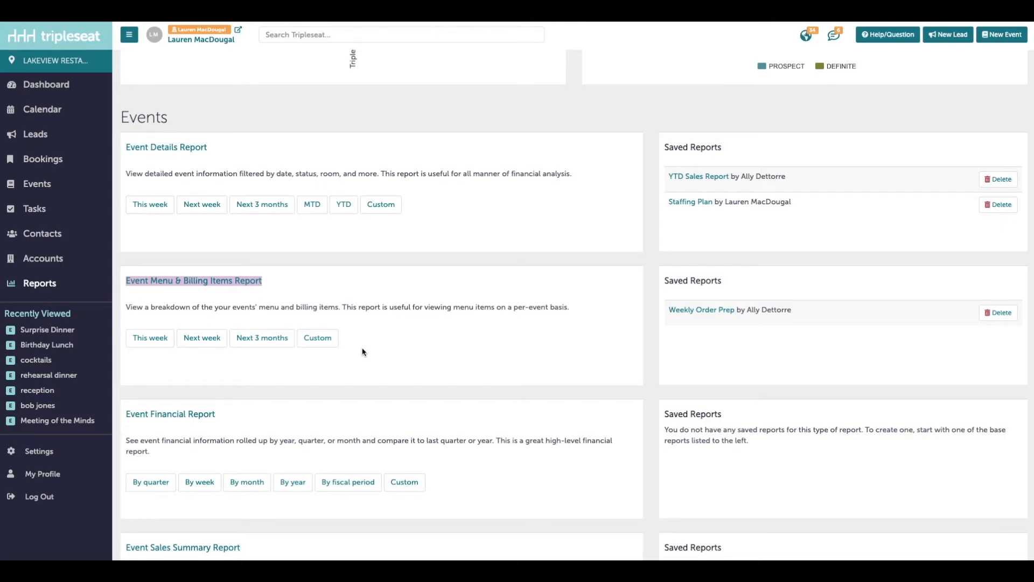
# - Review the report types offered for Events and Bookings, from Event Menu & Billing Items through Booking Payments
pyautogui.scroll(-2, 362, 351)
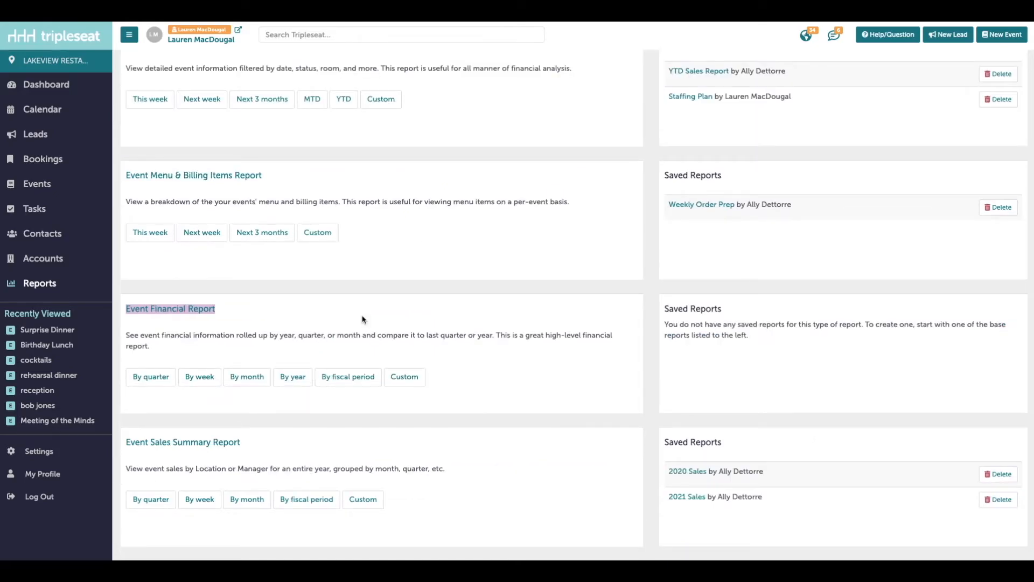
pyautogui.scroll(-2, 362, 320)
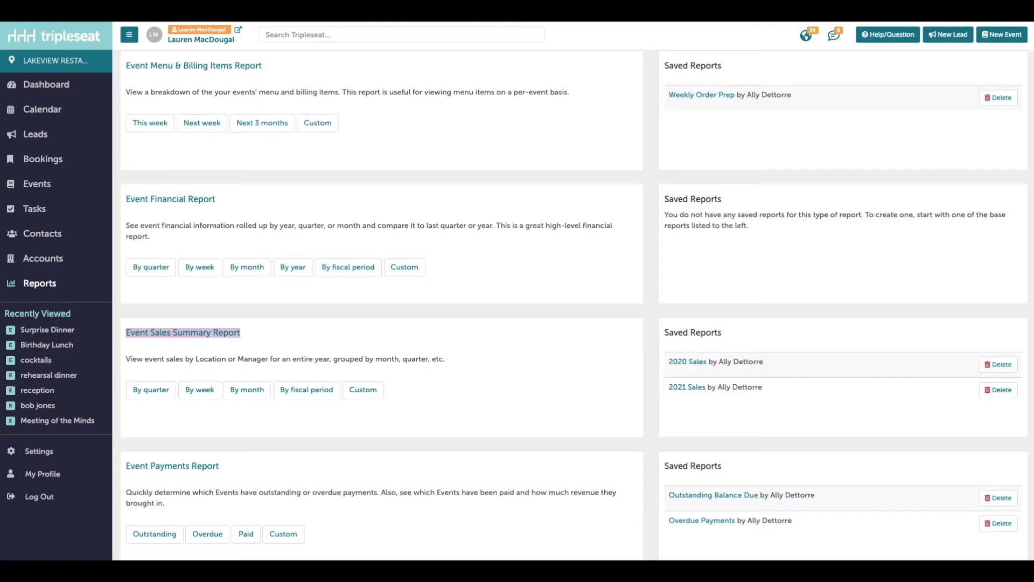
pyautogui.scroll(-3, 258, 310)
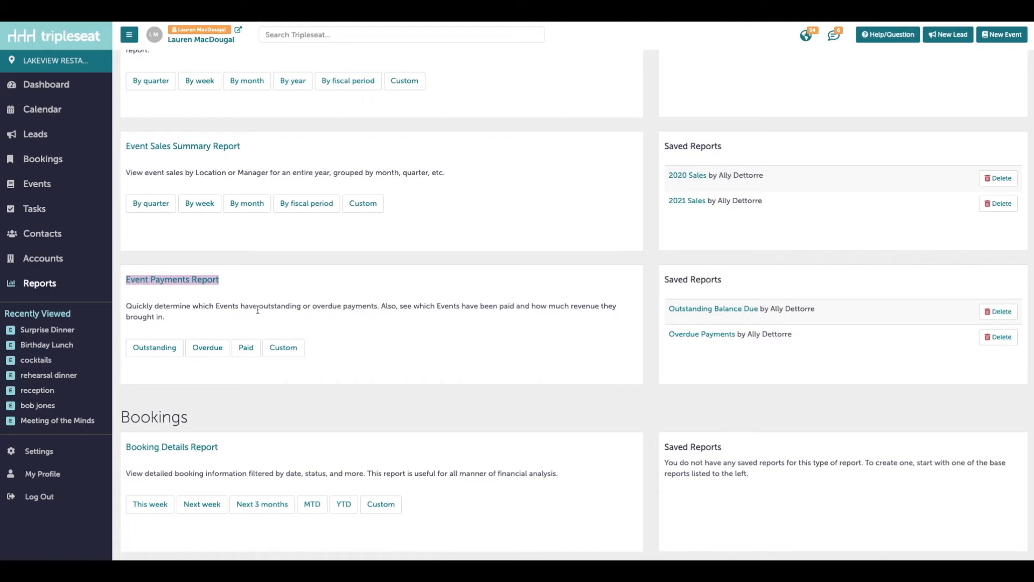
pyautogui.scroll(-5, 258, 310)
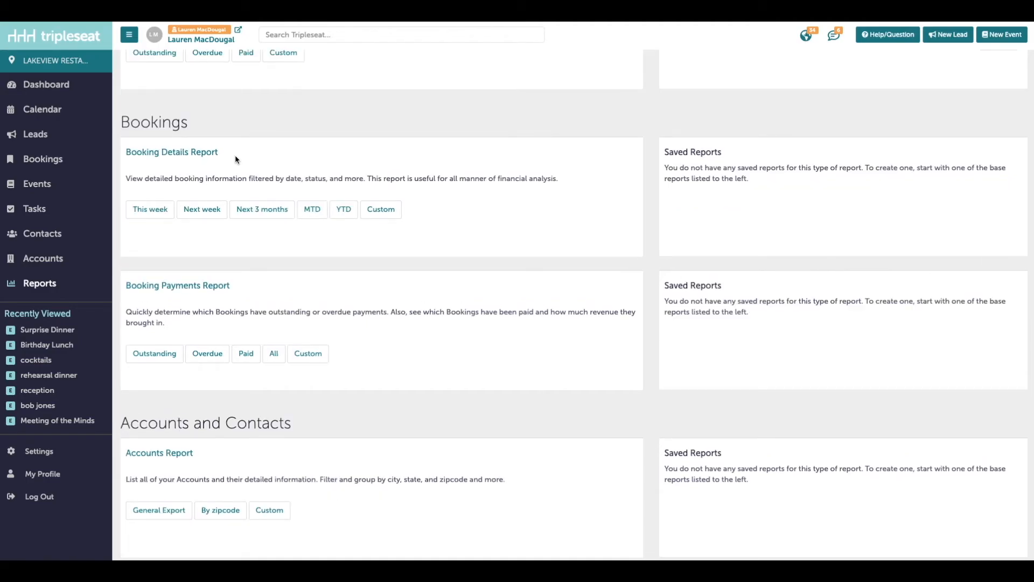
pyautogui.moveTo(235, 155); pyautogui.dragTo(123, 154)
pyautogui.moveTo(231, 286); pyautogui.dragTo(123, 286)
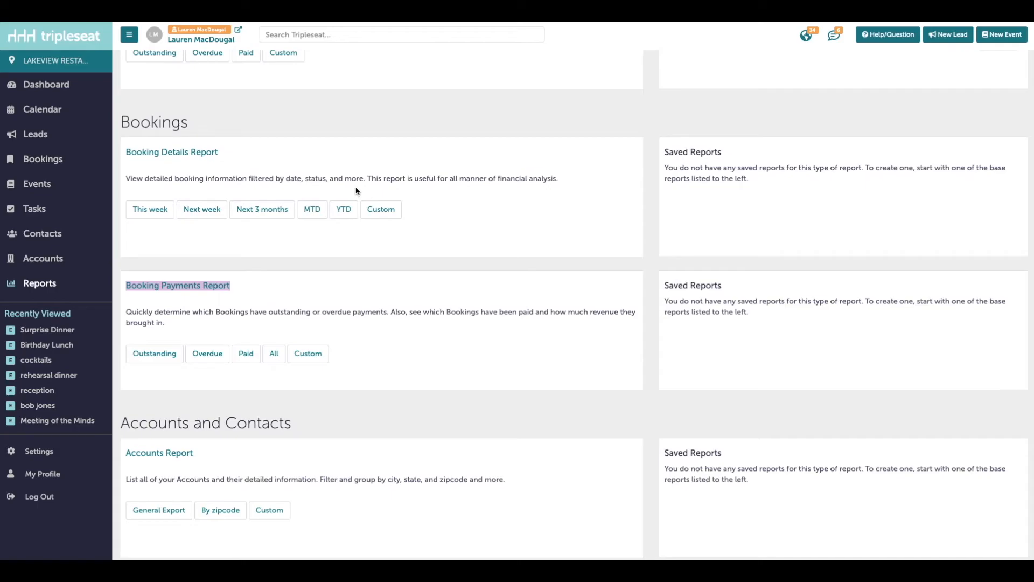
# - Examine the Accounts and Contacts reports and the Leads reports, including Lead Details, Lead Conversions and Activity
pyautogui.scroll(-5, 355, 190)
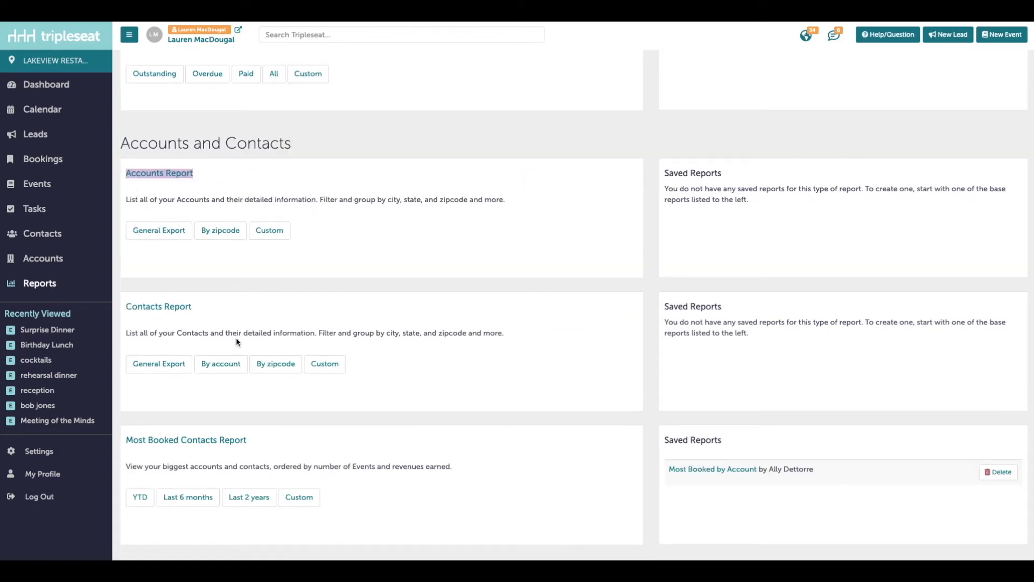
pyautogui.moveTo(190, 305); pyautogui.dragTo(136, 301)
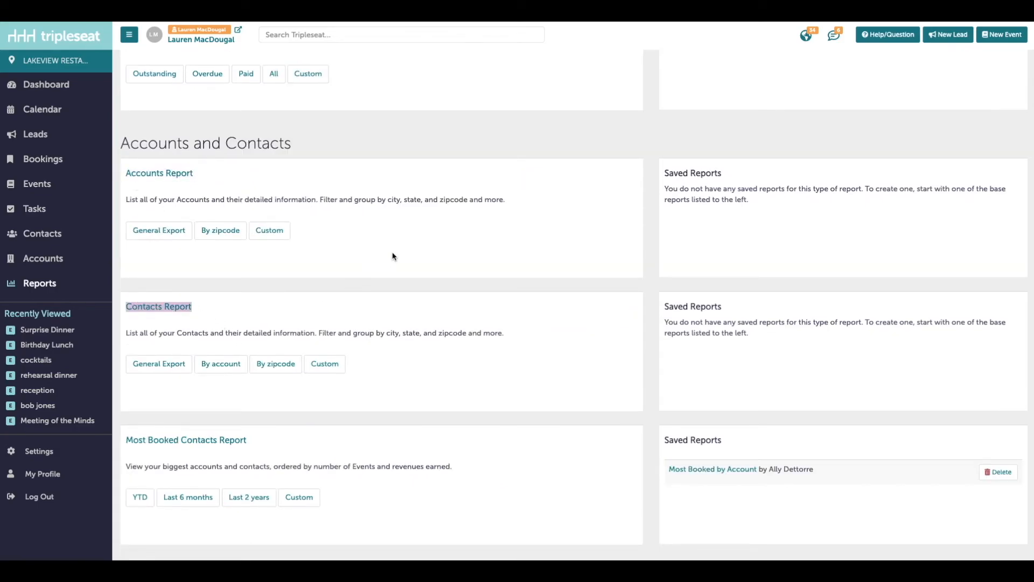
pyautogui.click(434, 268)
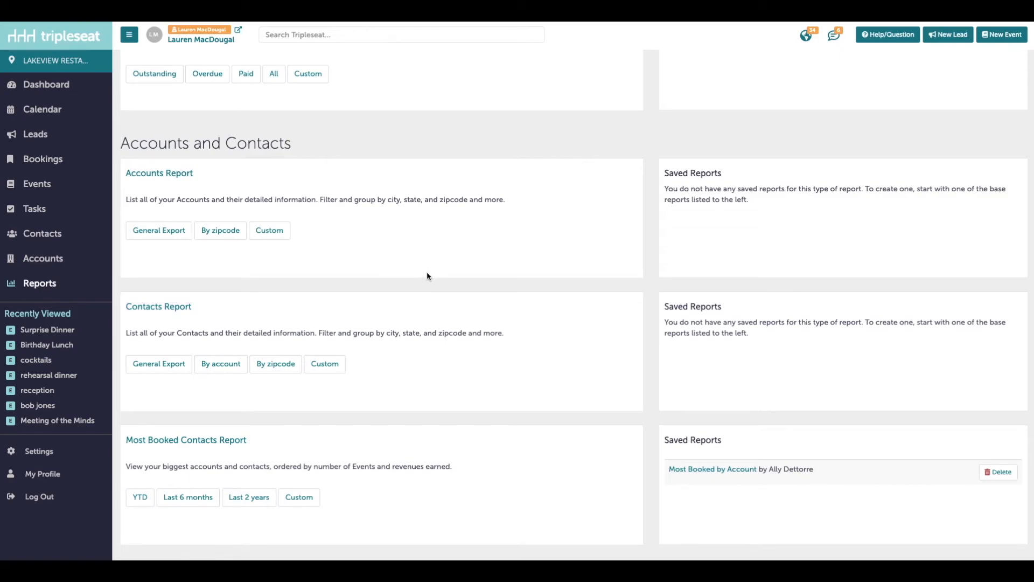
pyautogui.scroll(-3, 406, 376)
pyautogui.moveTo(247, 351); pyautogui.dragTo(125, 350)
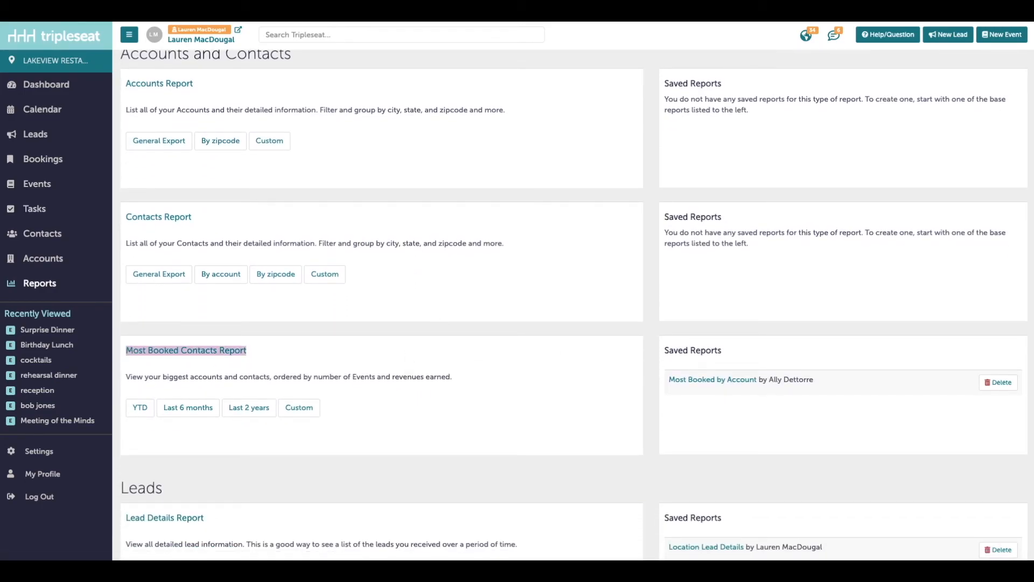
pyautogui.scroll(-5, 381, 305)
pyautogui.moveTo(205, 253); pyautogui.dragTo(125, 253)
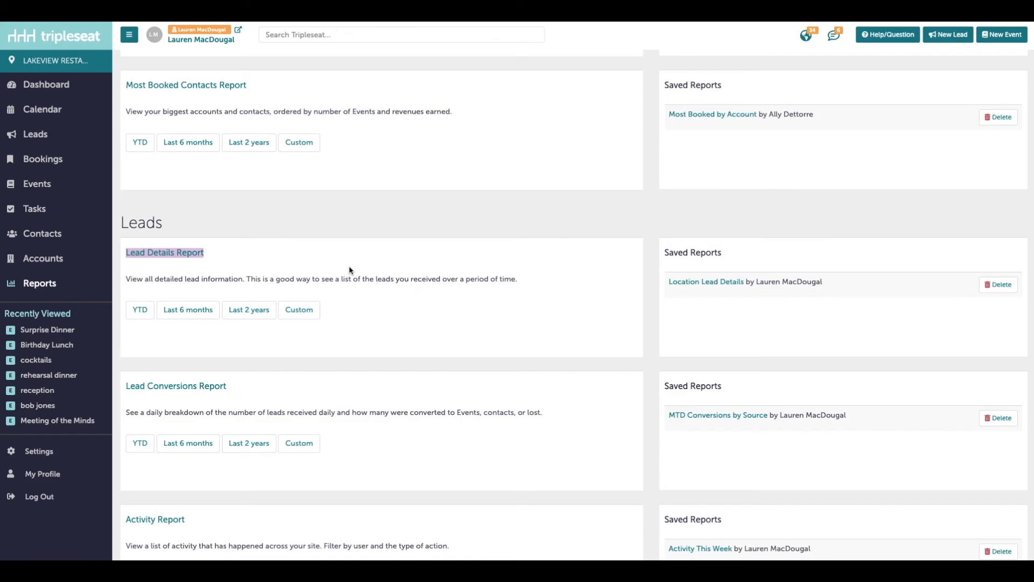
pyautogui.scroll(-3, 231, 242)
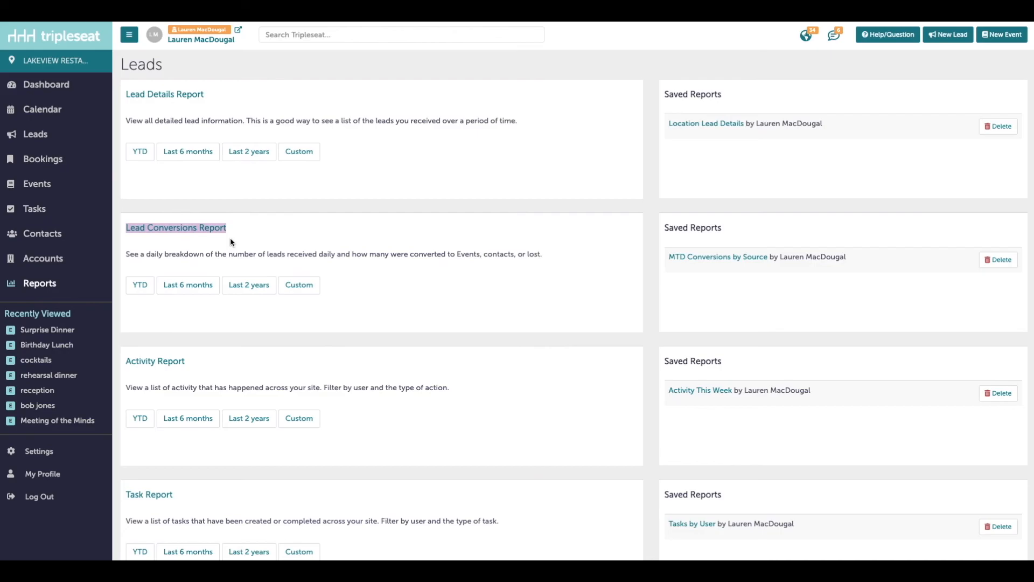
pyautogui.scroll(-1, 230, 238)
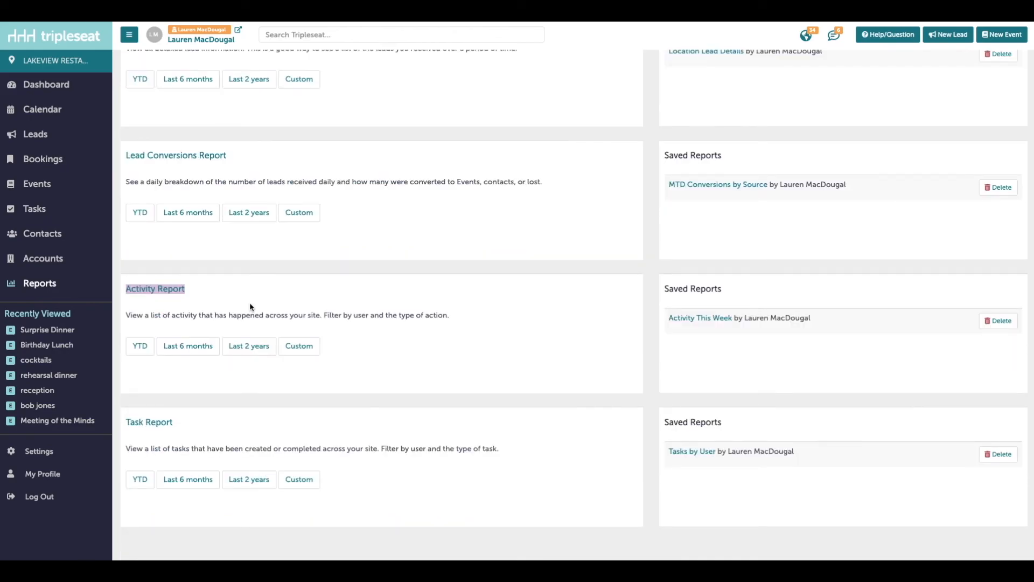